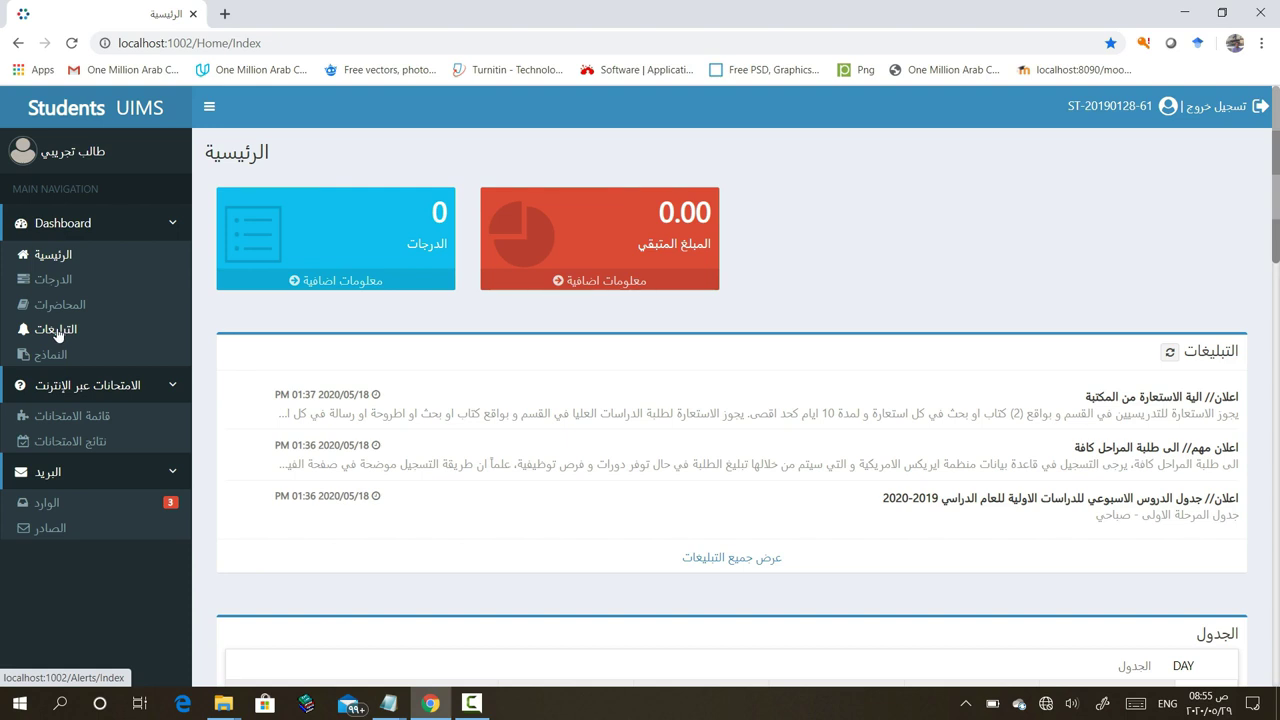
Step: Open the notifications page (التبليغات) and search it for "سفرة علمية"
{"action": "left_click", "coordinate": [57, 332]}
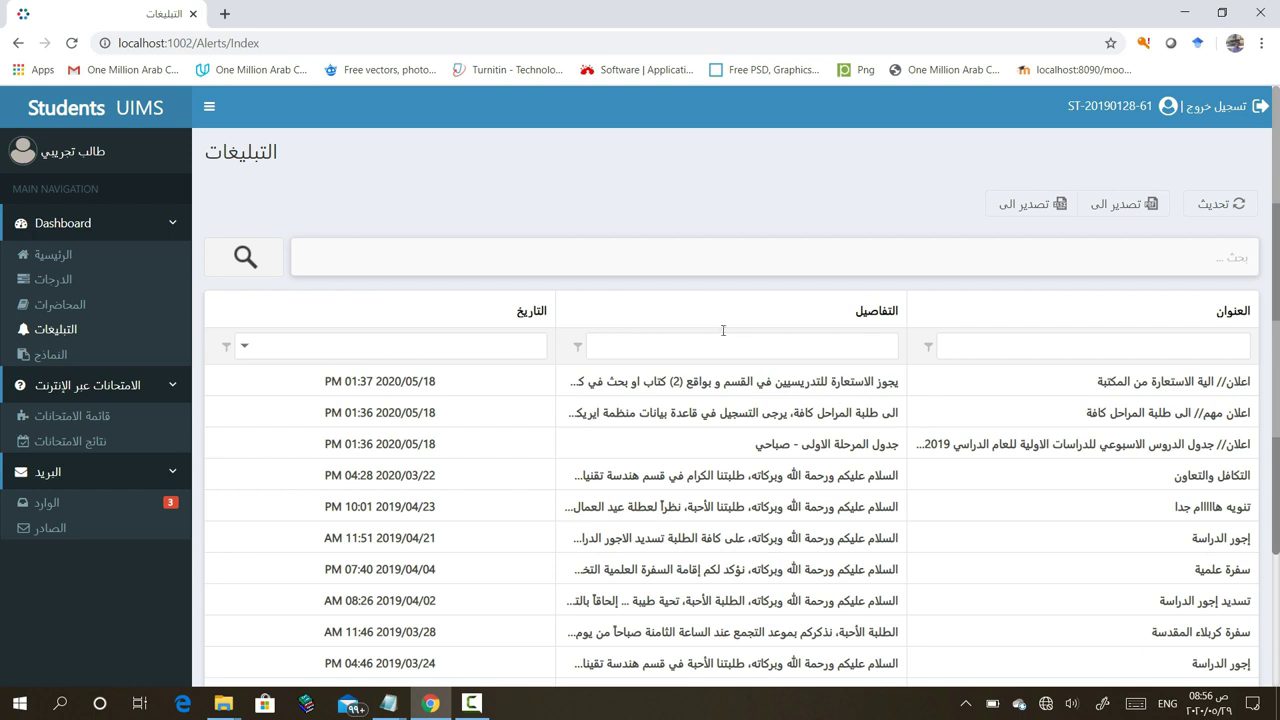
{"action": "left_click", "coordinate": [1052, 254]}
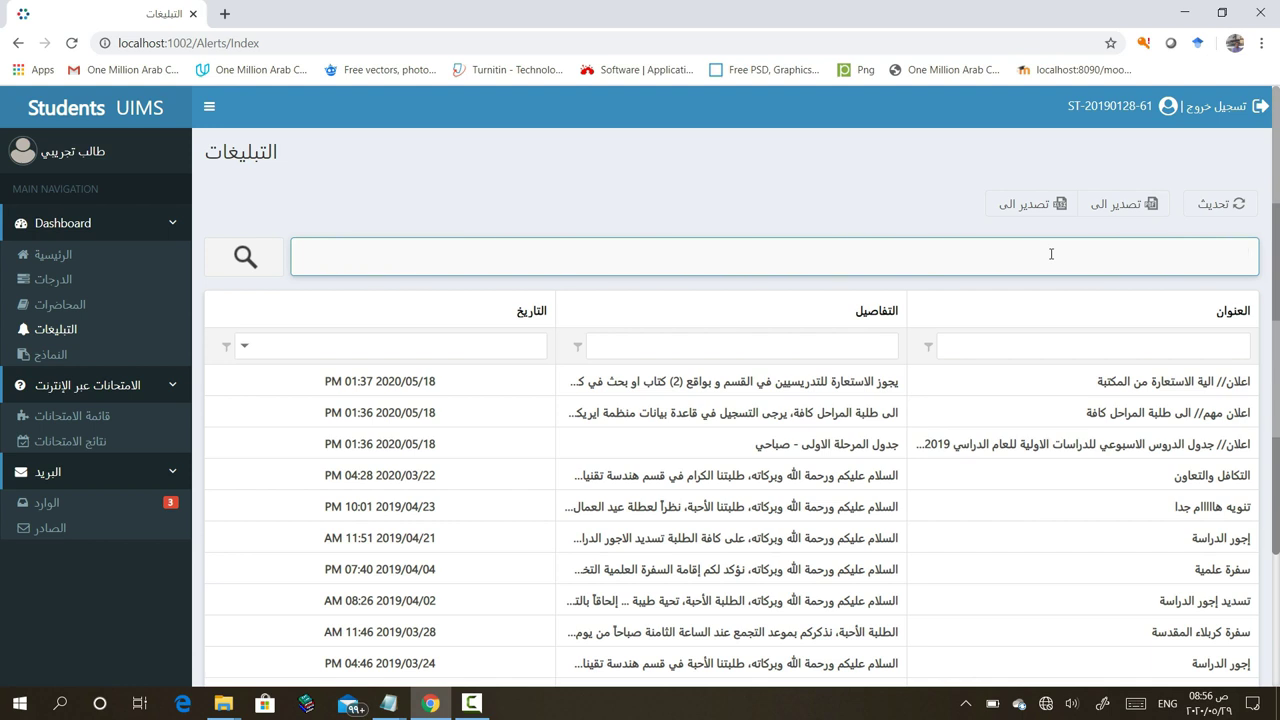
{"action": "type", "text": "سفرة علمية"}
{"action": "left_click", "coordinate": [247, 258]}
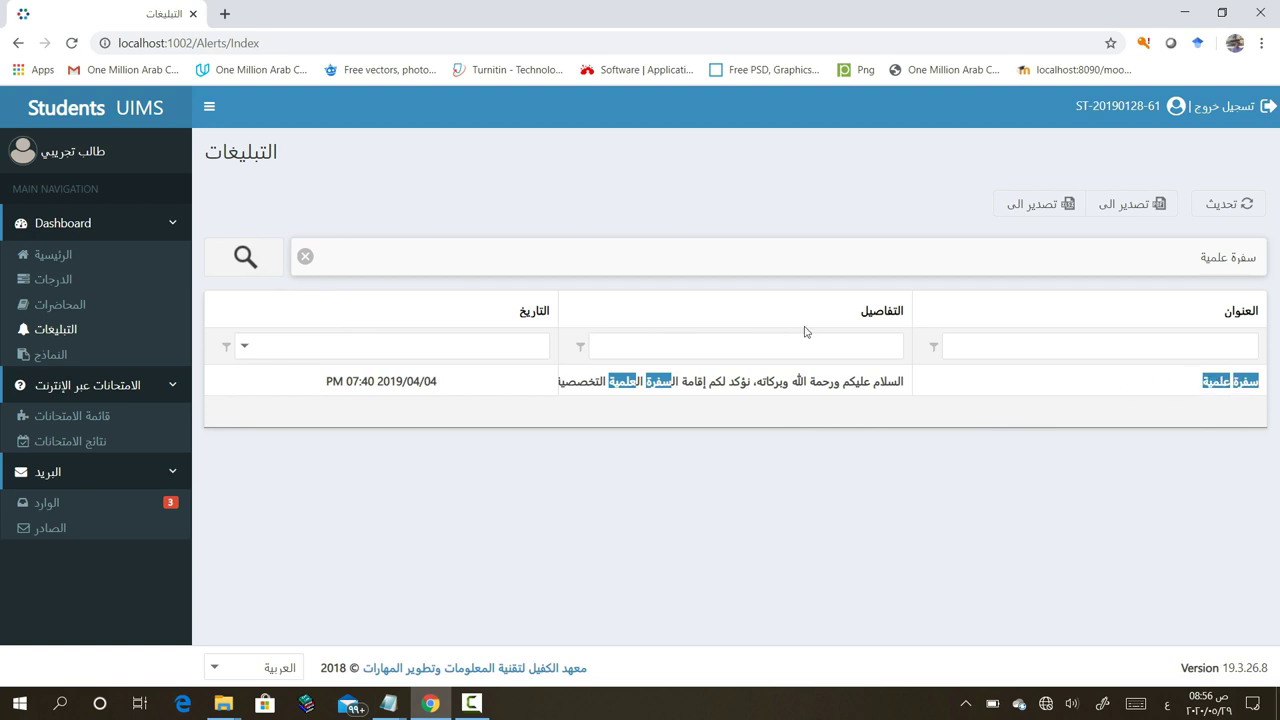
Step: Clear the notification search and look through the full list of notifications
{"action": "left_click", "coordinate": [307, 257]}
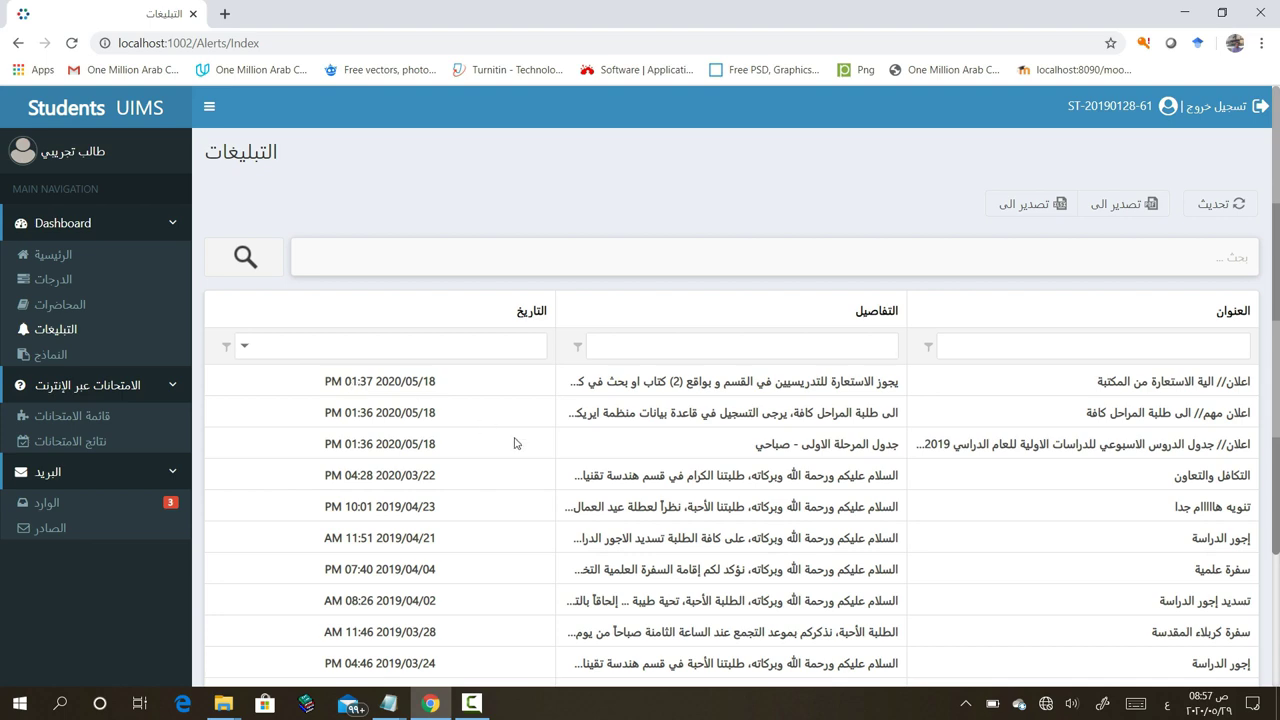
{"action": "scroll", "coordinate": [598, 490], "scroll_direction": "down", "scroll_amount": 2}
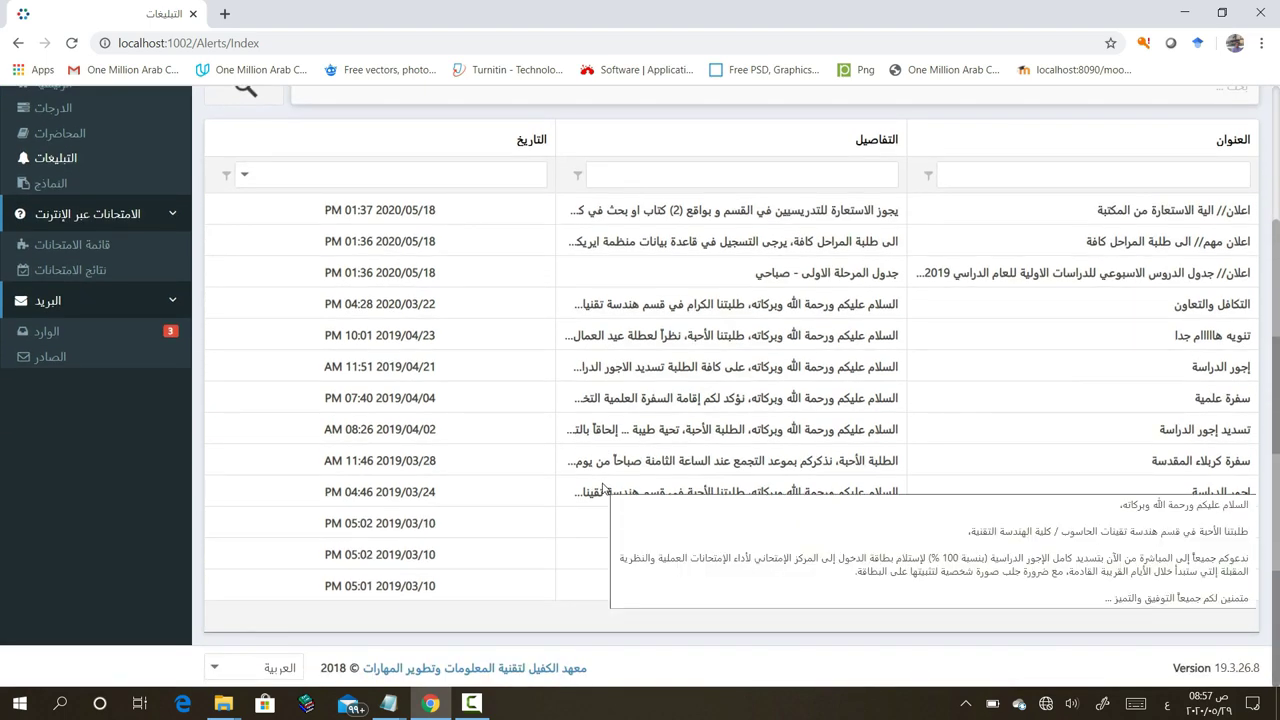
{"action": "scroll", "coordinate": [605, 488], "scroll_direction": "up", "scroll_amount": 3}
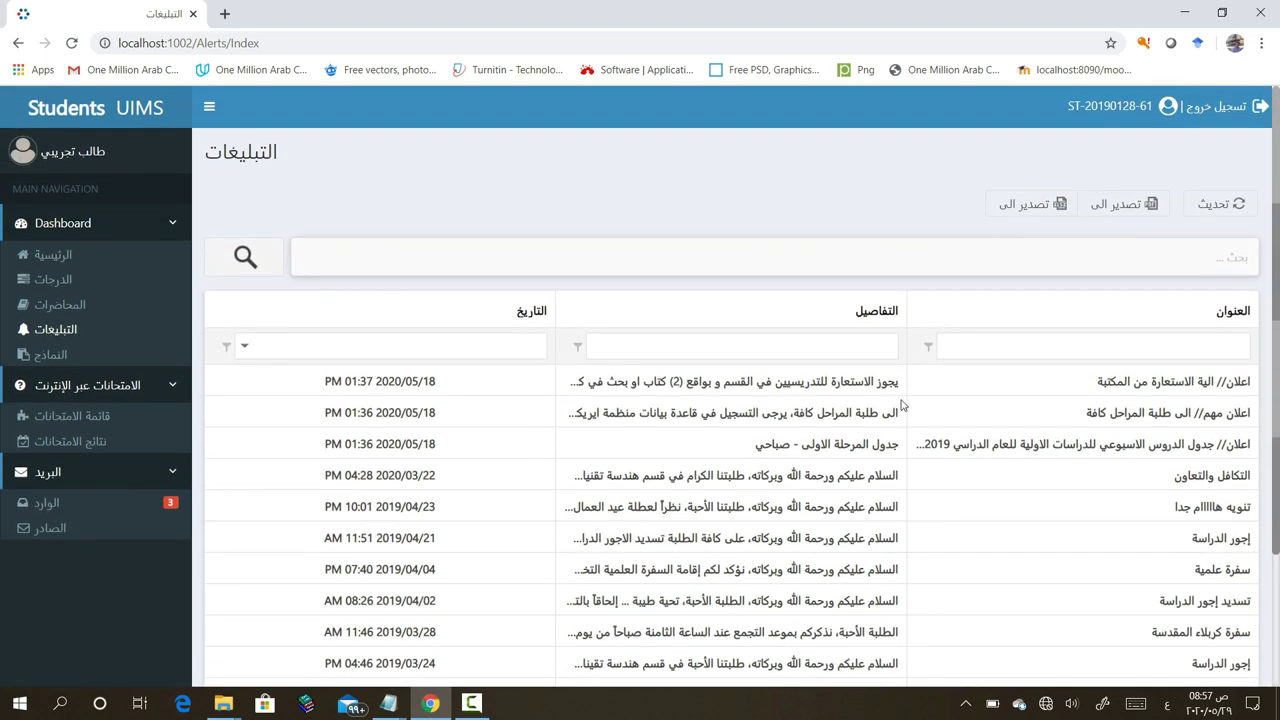
Step: Export the notifications list to a PDF document named AlertsGrid (1) in Documents and open the file
{"action": "left_click", "coordinate": [1117, 209]}
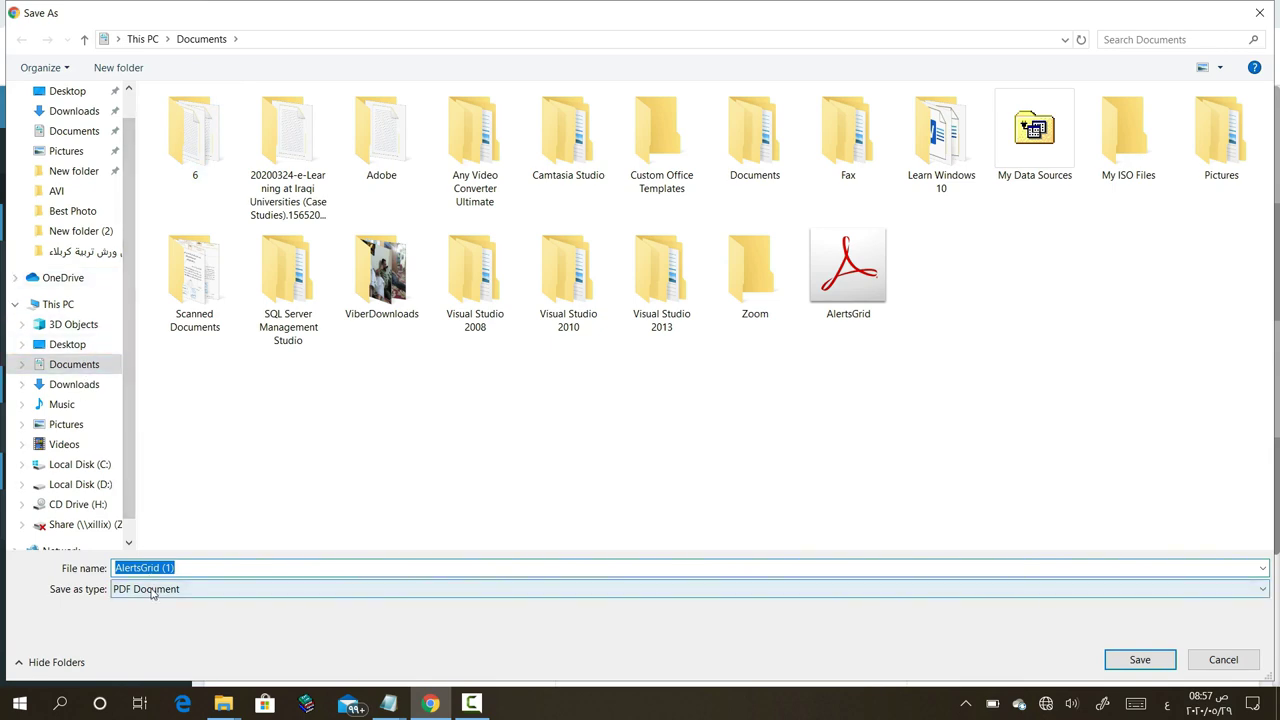
{"action": "left_click", "coordinate": [1160, 665]}
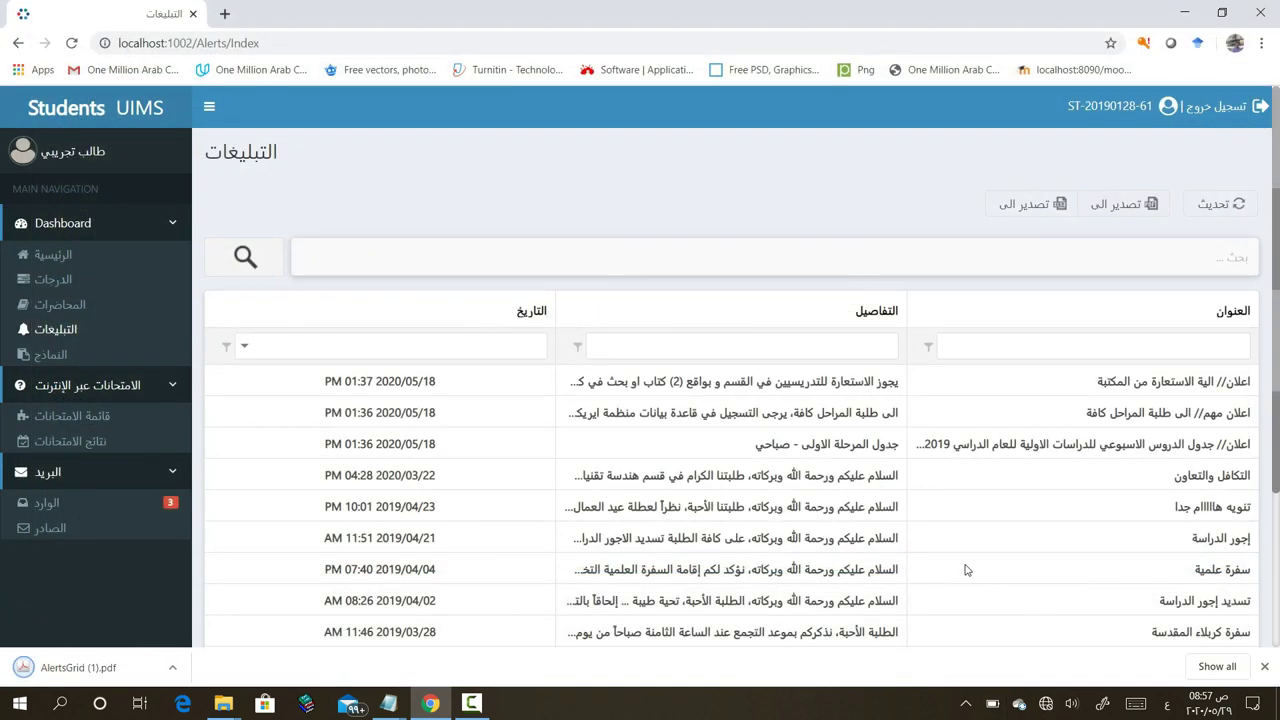
{"action": "left_click", "coordinate": [80, 672]}
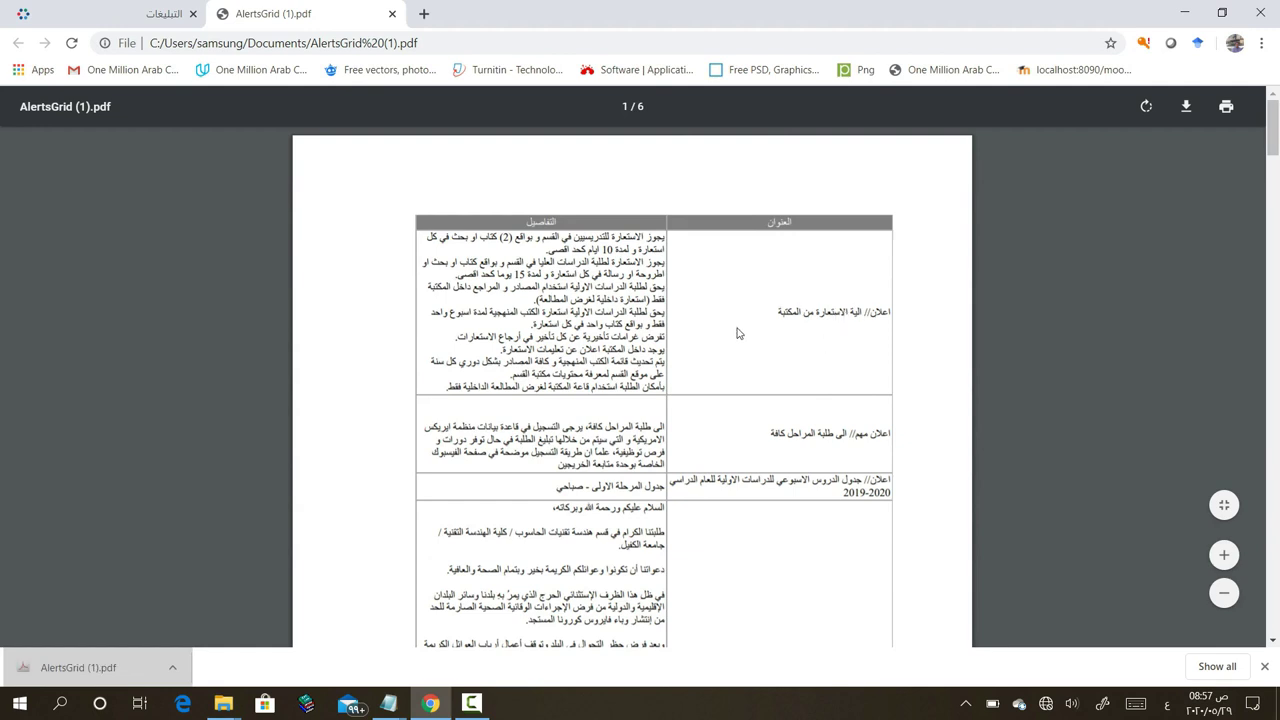
Step: Look through the pages of the exported PDF and close it to return to the notifications list
{"action": "scroll", "coordinate": [760, 395], "scroll_direction": "down", "scroll_amount": 2}
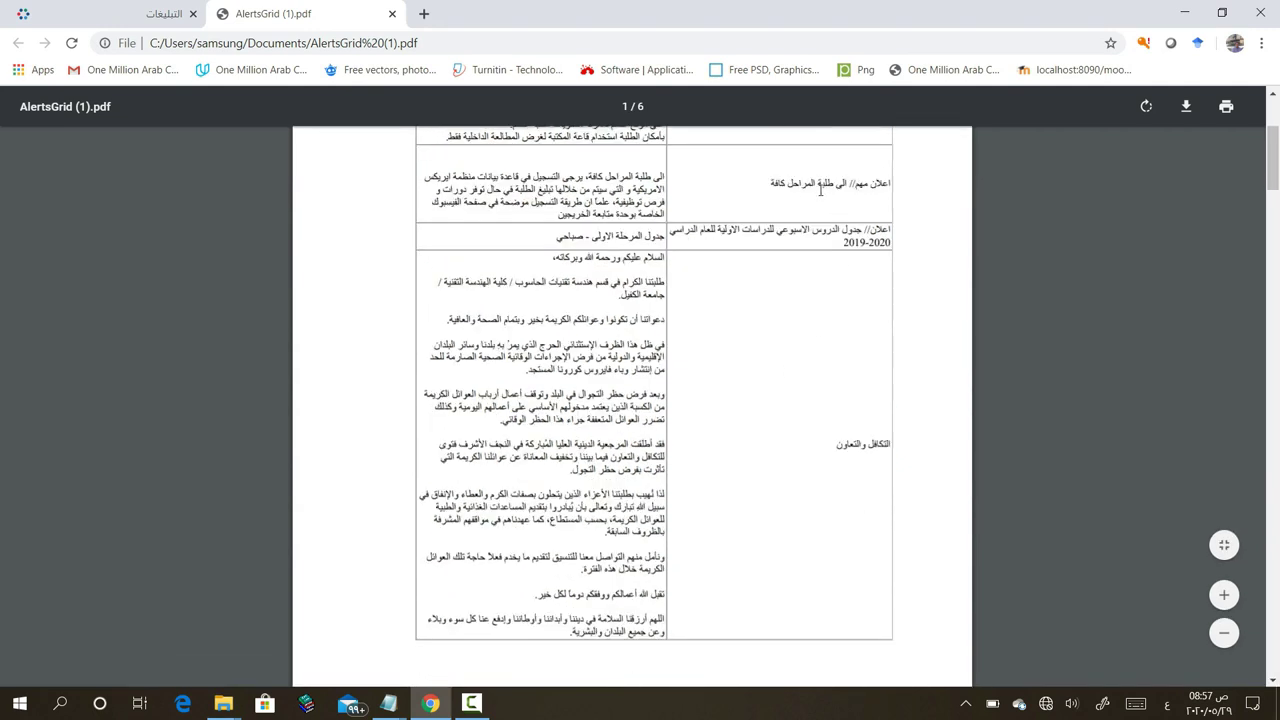
{"action": "scroll", "coordinate": [771, 400], "scroll_direction": "down", "scroll_amount": 10}
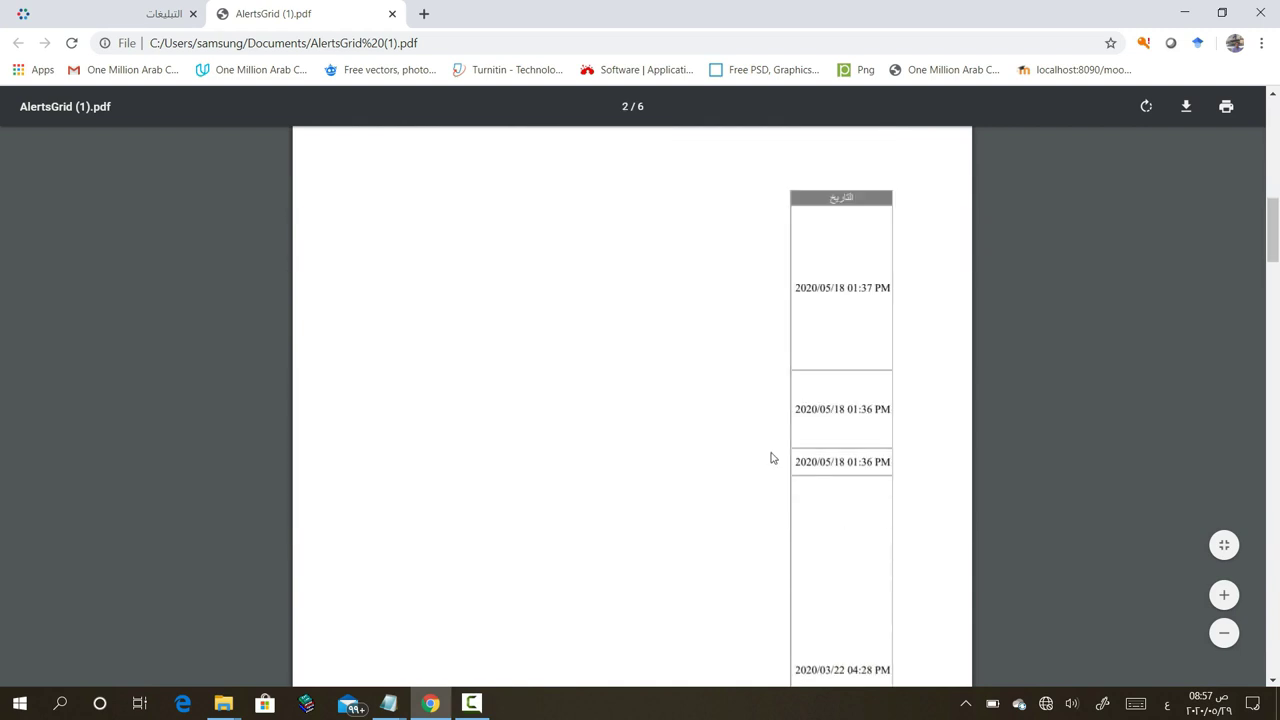
{"action": "scroll", "coordinate": [771, 461], "scroll_direction": "down", "scroll_amount": 4}
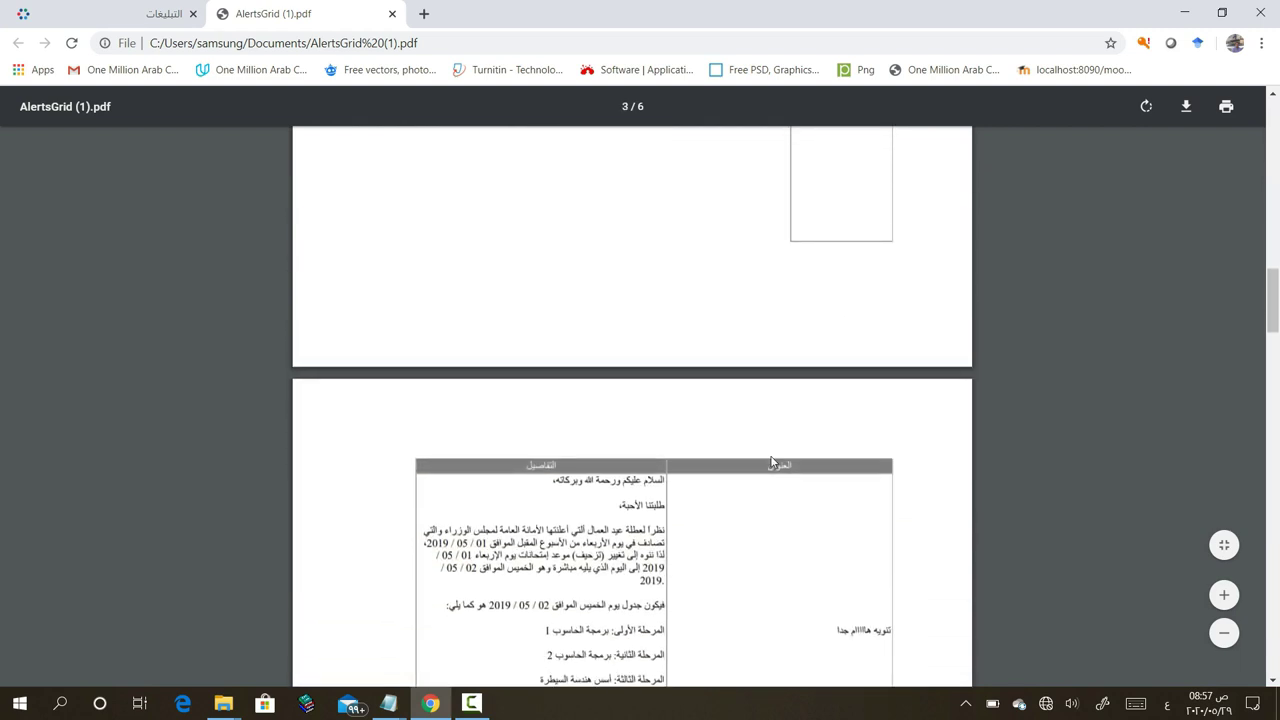
{"action": "scroll", "coordinate": [785, 478], "scroll_direction": "down", "scroll_amount": 8}
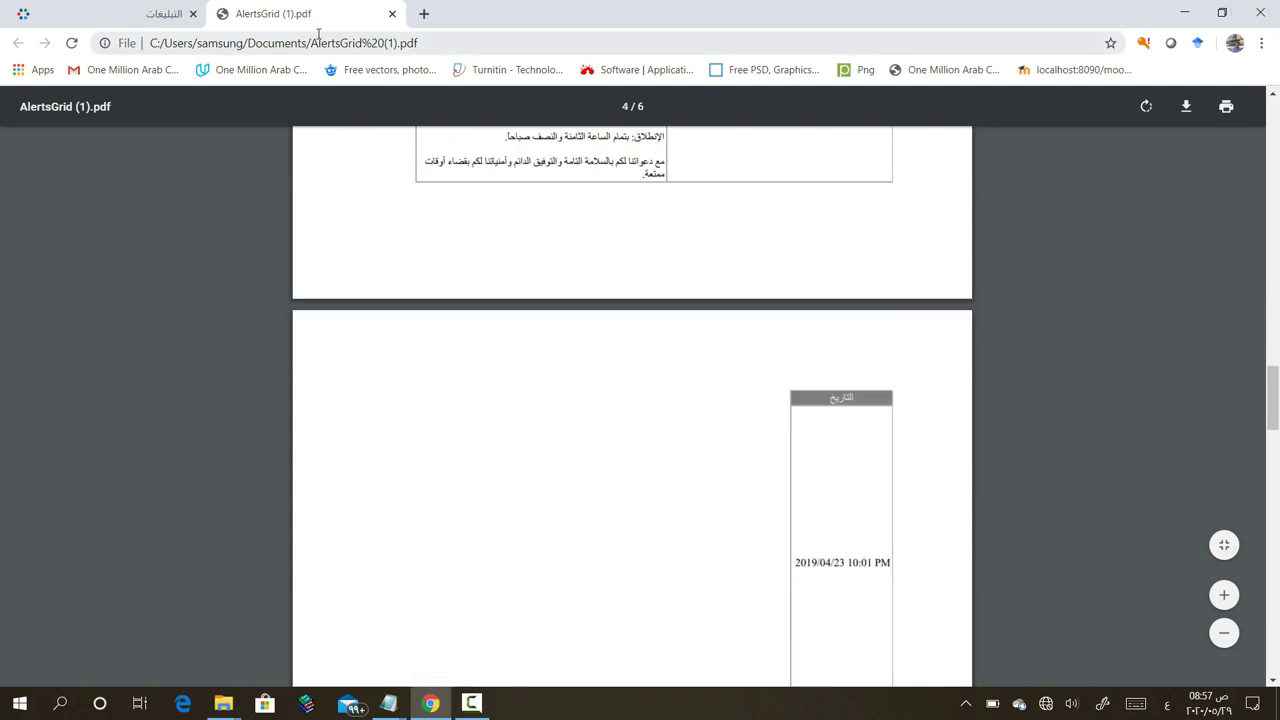
{"action": "left_click", "coordinate": [392, 14]}
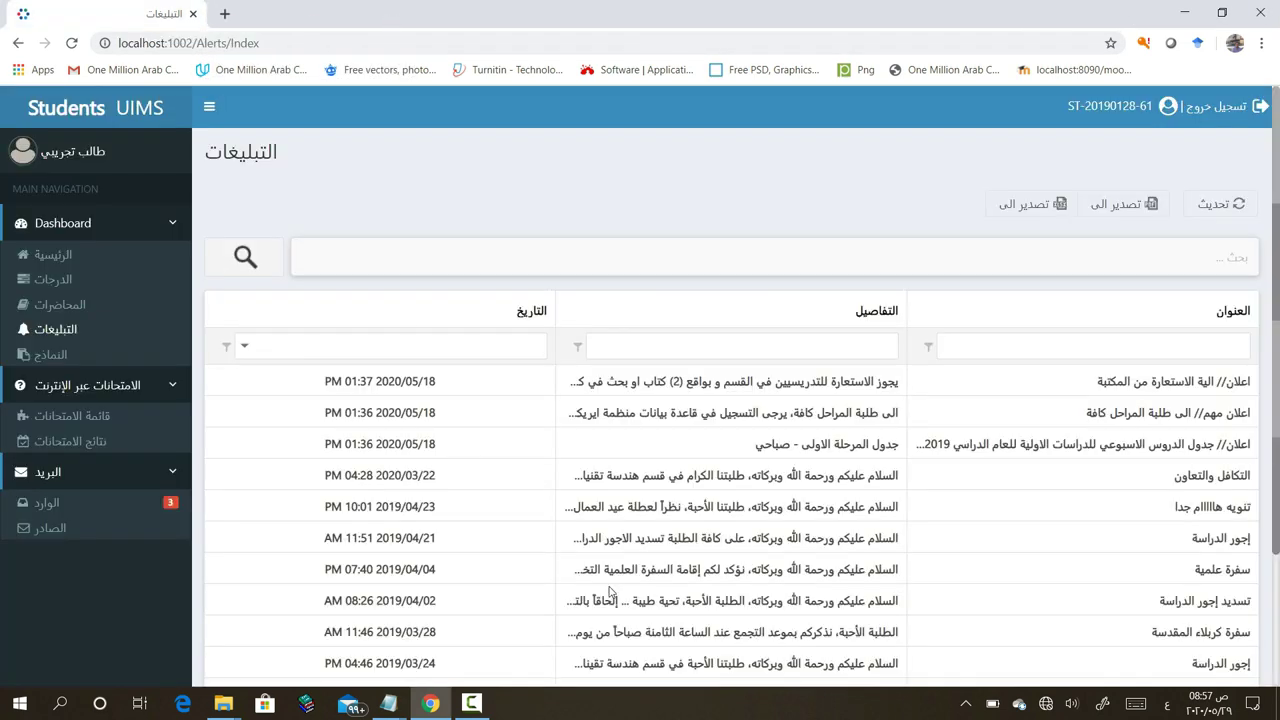
Step: Export the notifications list to an Excel worksheet named AlertsGrid in Documents, check it in Excel and close the workbook
{"action": "left_click", "coordinate": [1018, 208]}
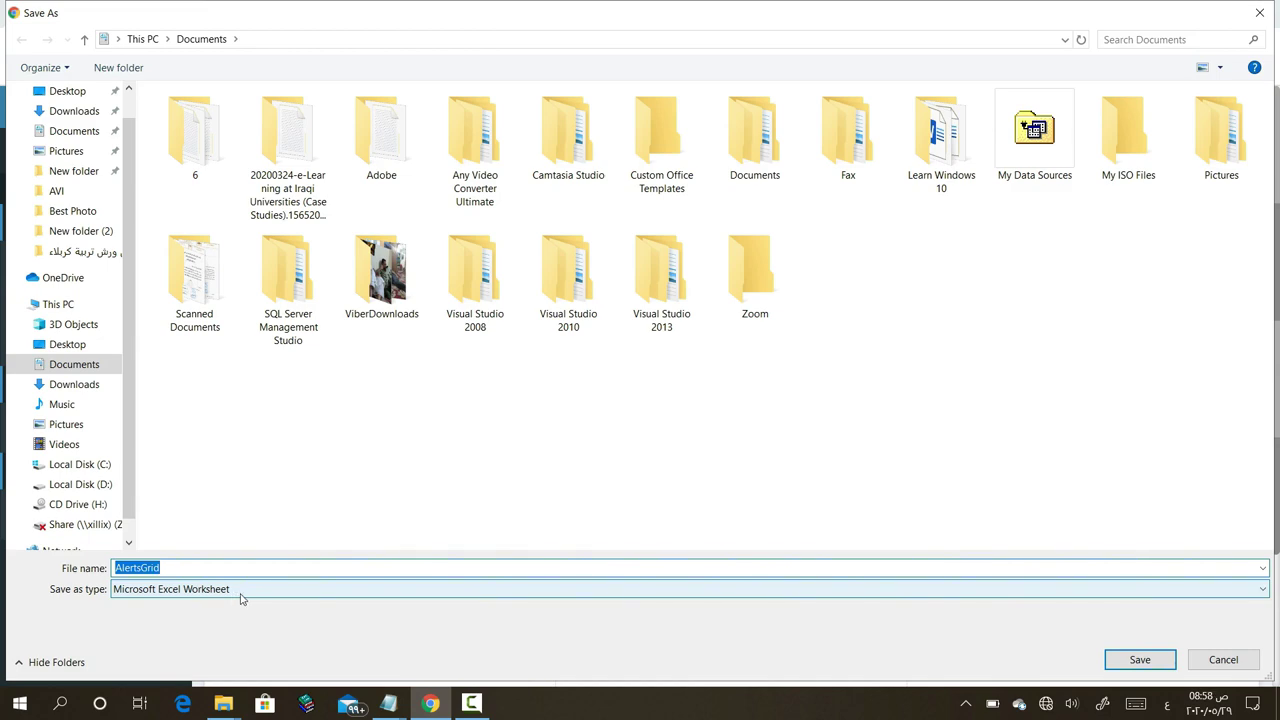
{"action": "left_click", "coordinate": [1130, 664]}
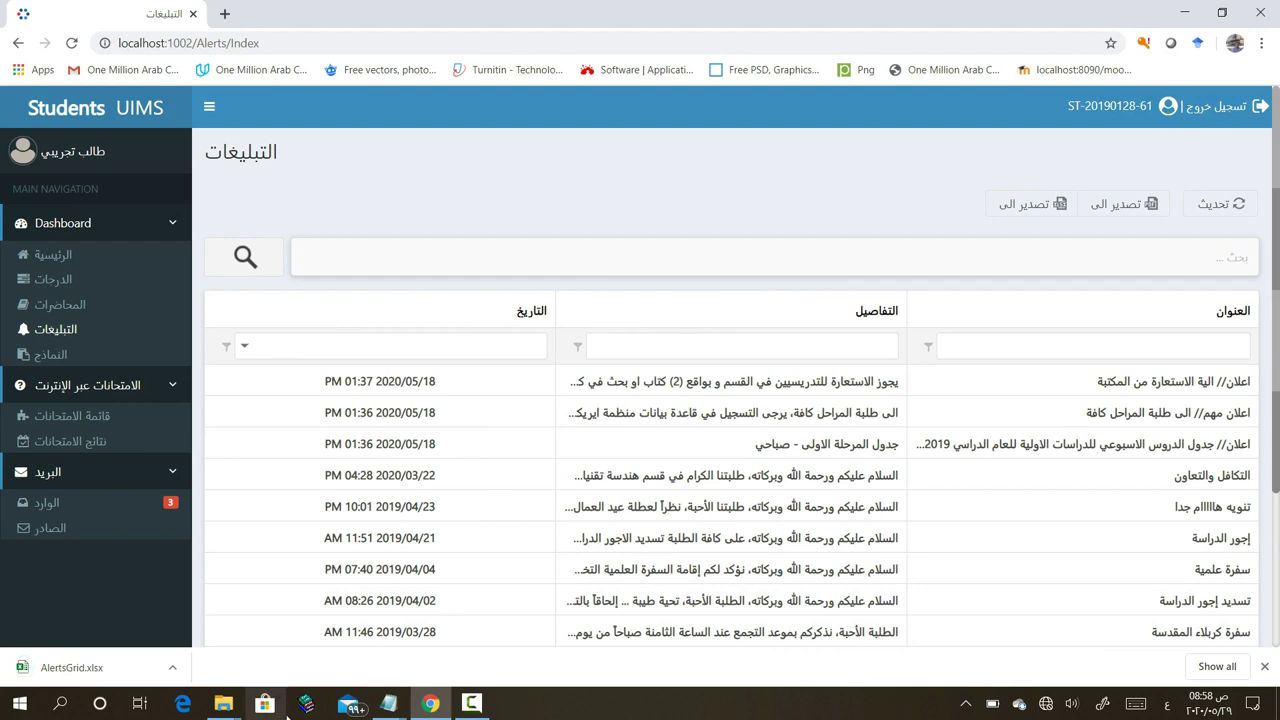
{"action": "left_click", "coordinate": [64, 674]}
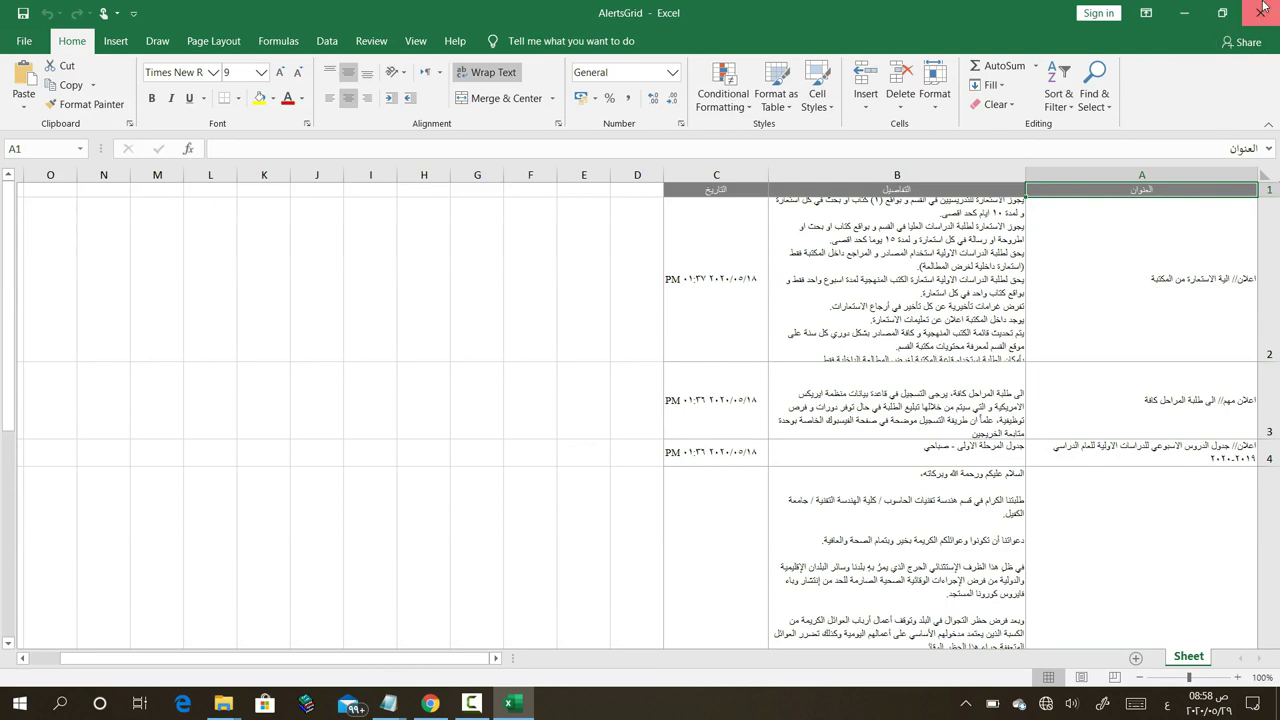
{"action": "left_click", "coordinate": [1260, 13]}
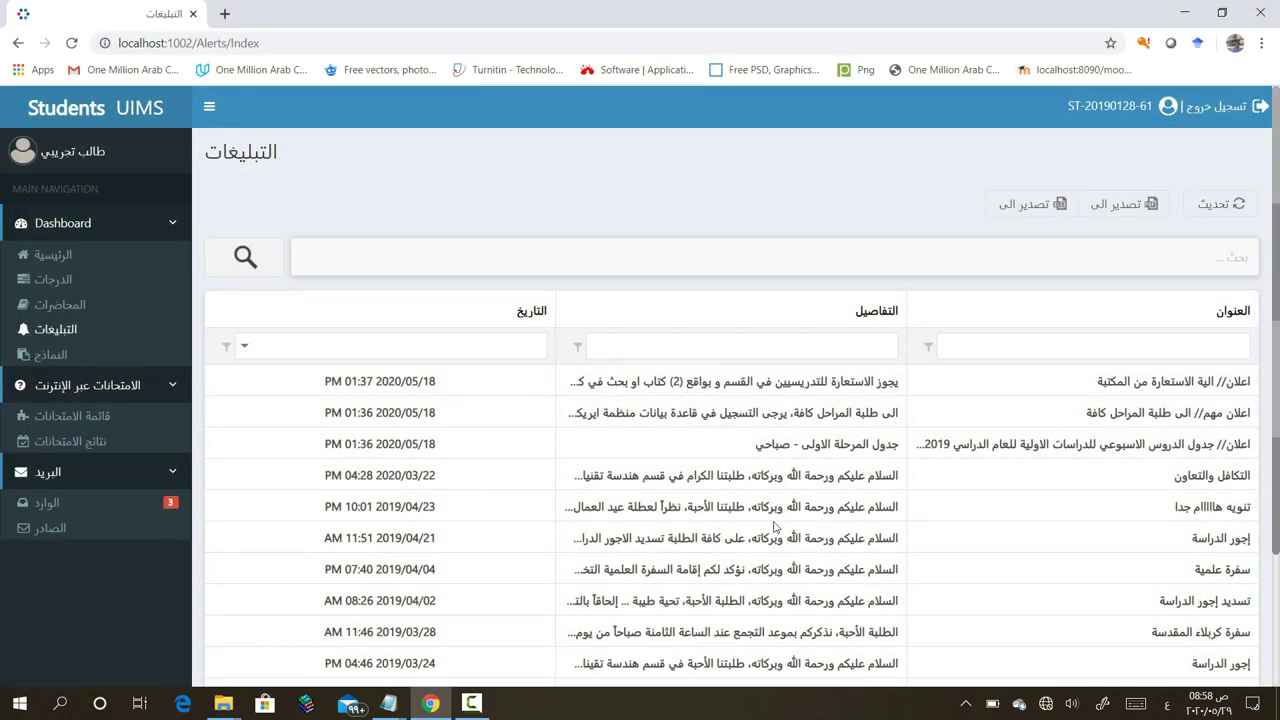
Step: Filter the title column (العنوان) of the notifications for entries that contain "سفرة"
{"action": "left_click", "coordinate": [1199, 346]}
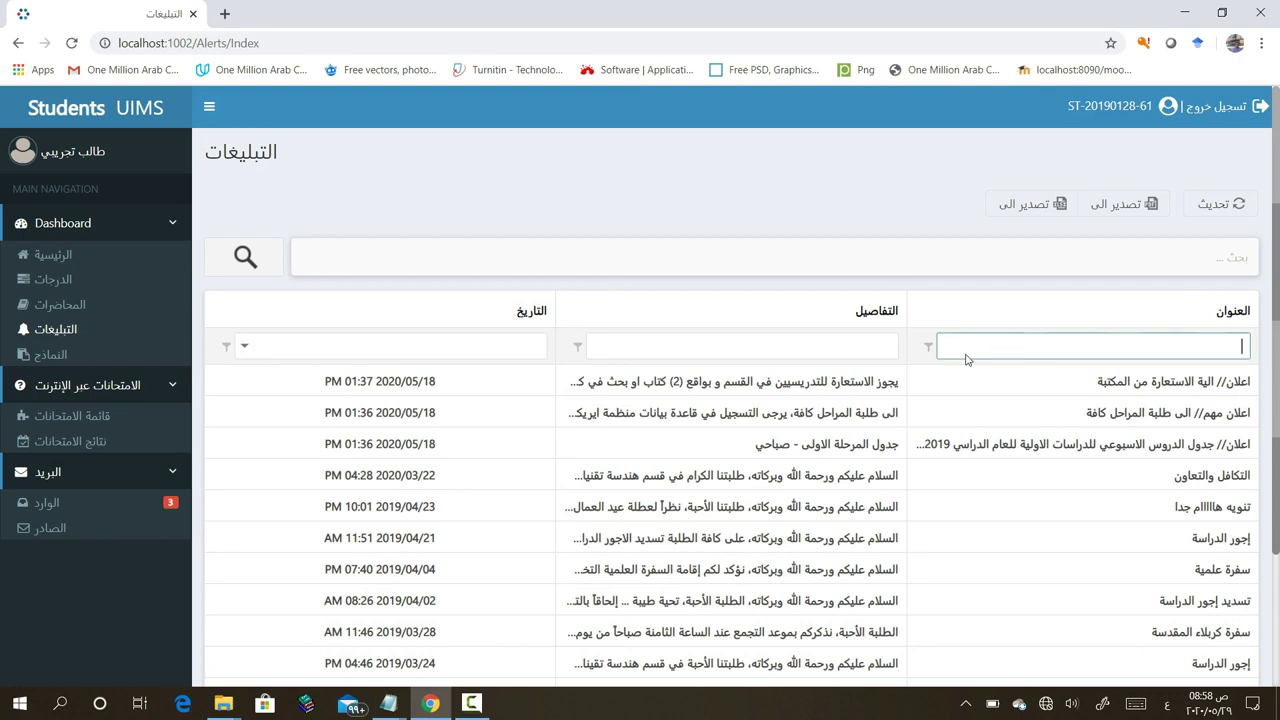
{"action": "left_click", "coordinate": [929, 347]}
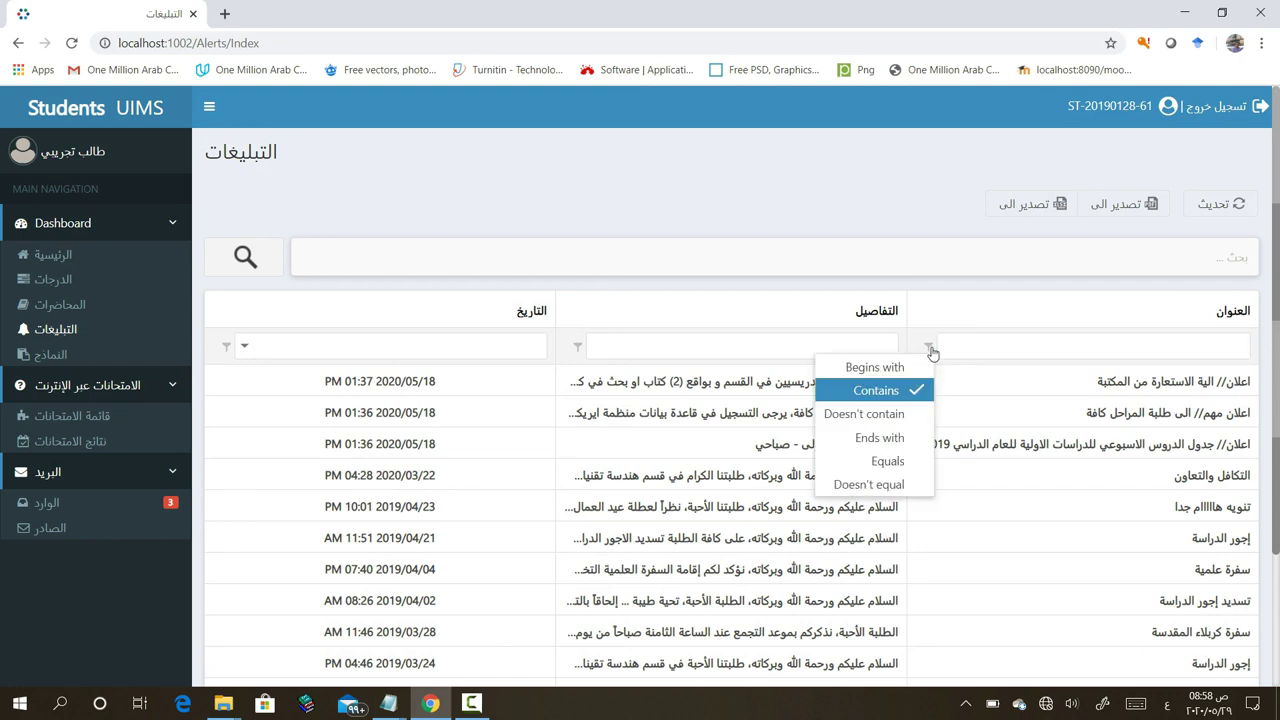
{"action": "left_click", "coordinate": [896, 392]}
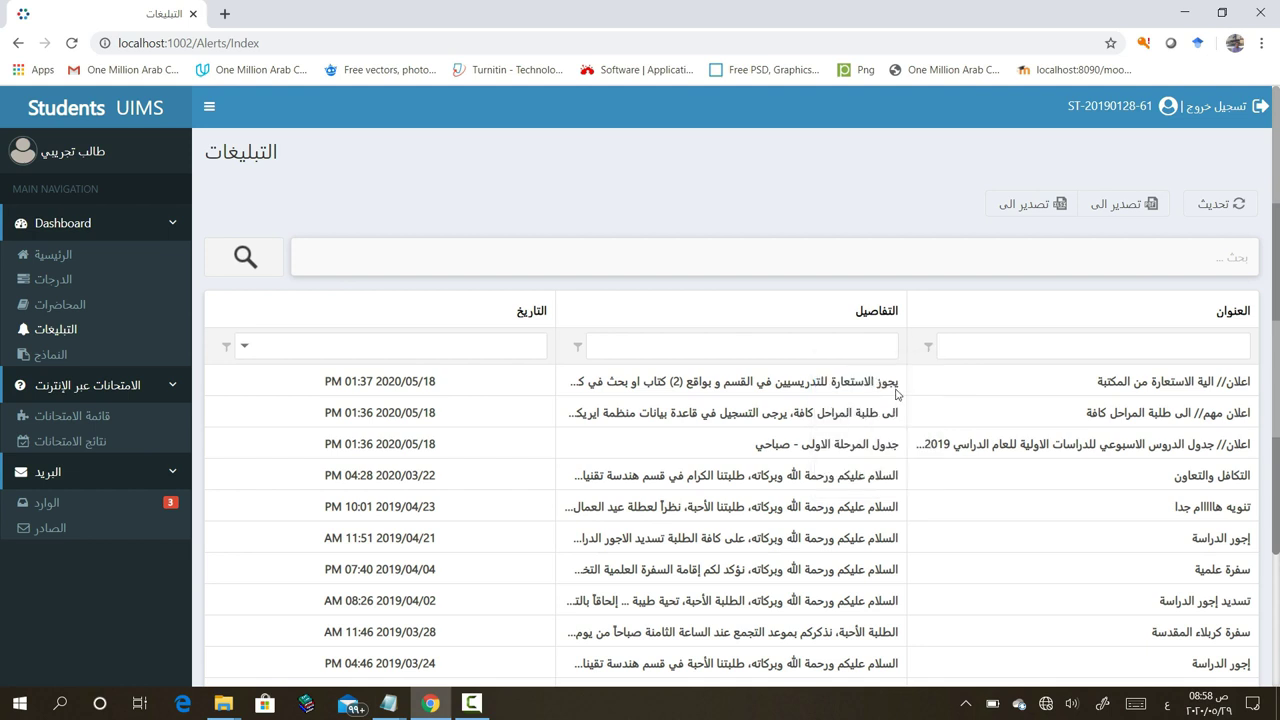
{"action": "left_click", "coordinate": [1200, 346]}
{"action": "type", "text": "س"}
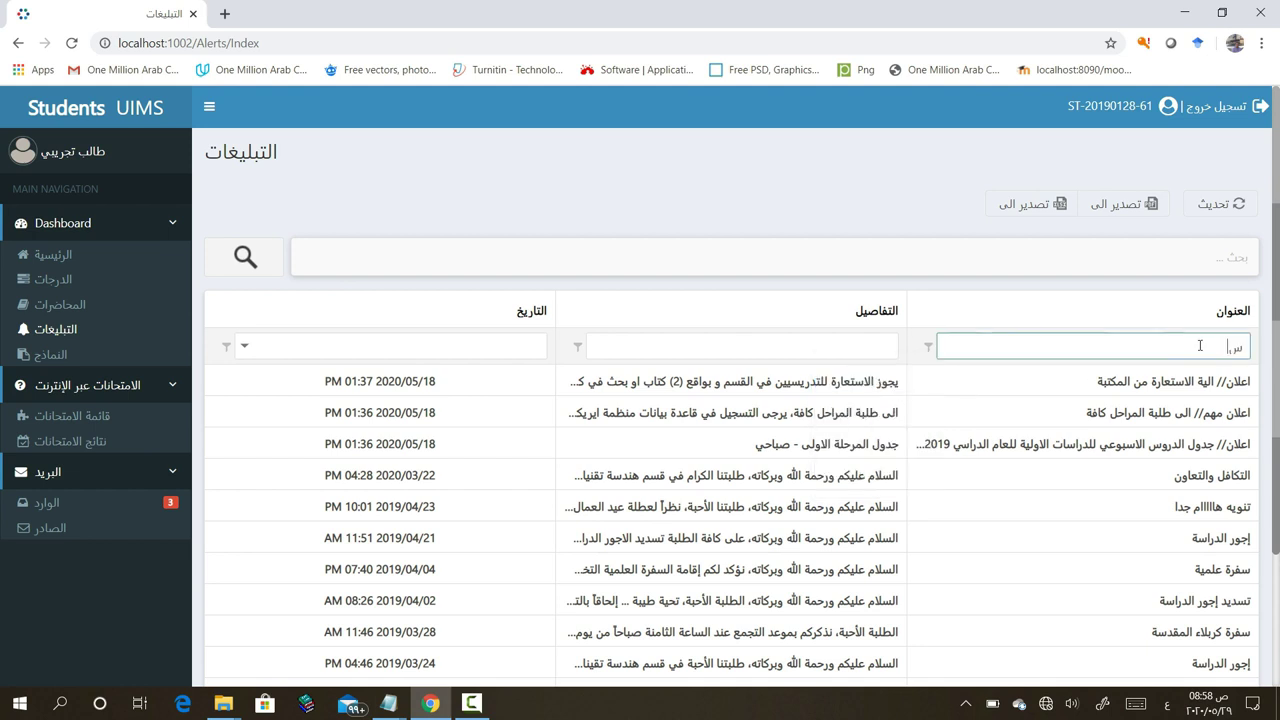
{"action": "type", "text": "فرة"}
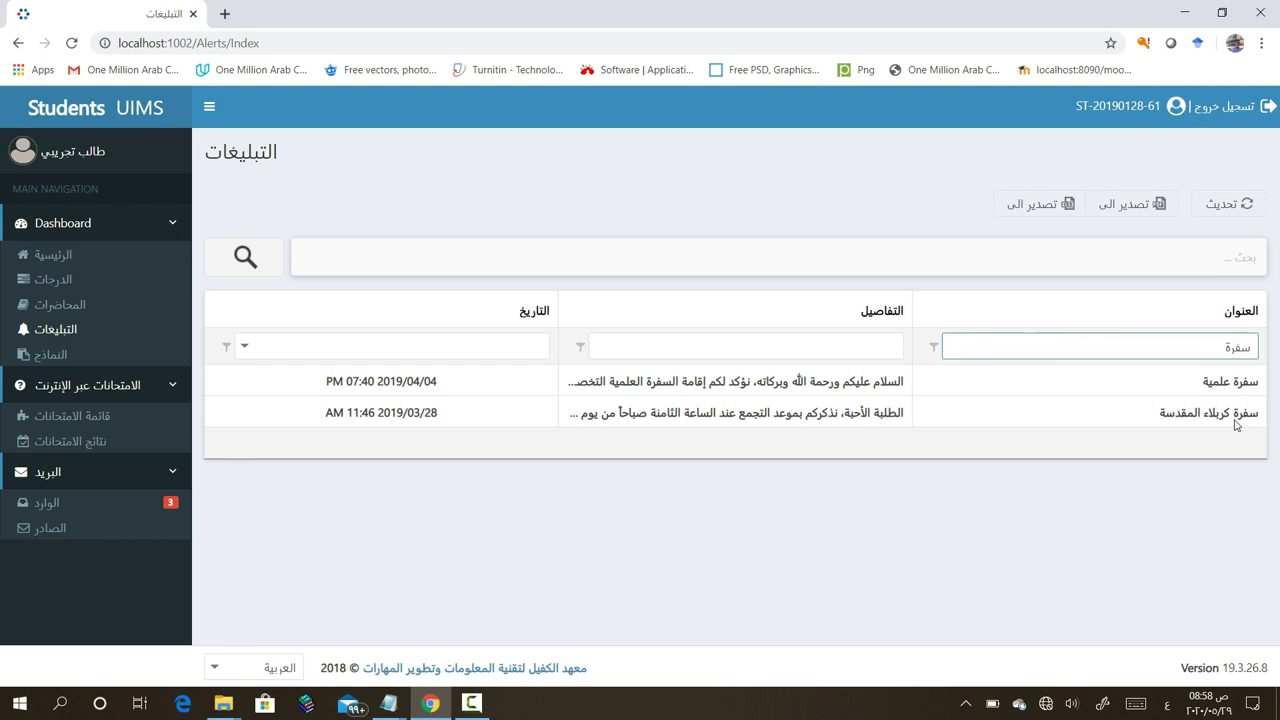
Step: Review the title filter's conditions and change the condition to Begins with
{"action": "left_click", "coordinate": [934, 348]}
{"action": "left_click", "coordinate": [934, 348]}
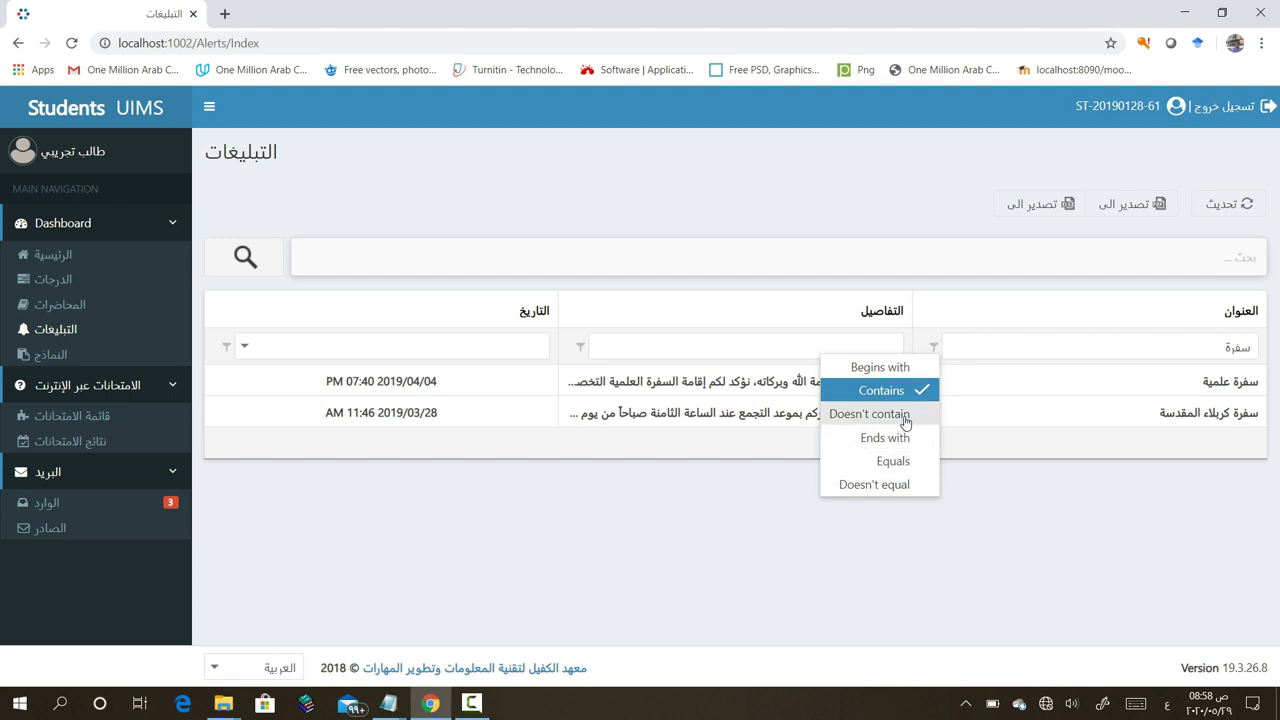
{"action": "left_click", "coordinate": [990, 390]}
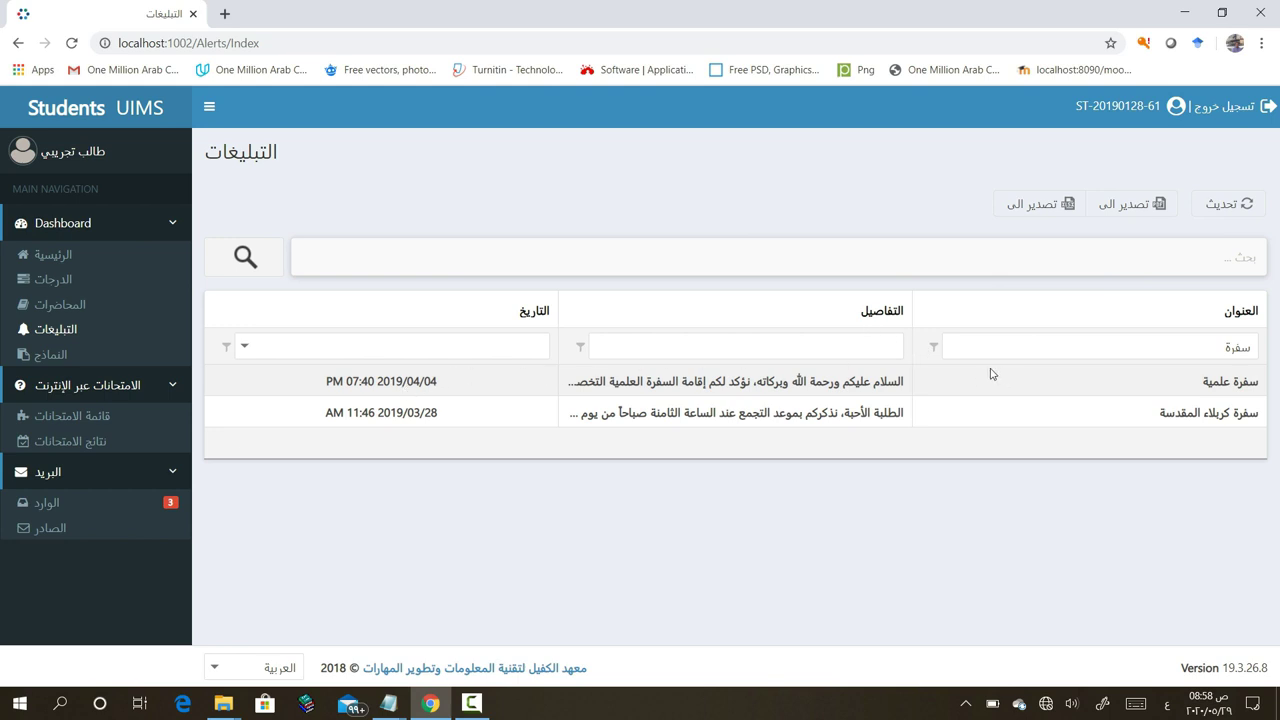
{"action": "left_click", "coordinate": [933, 358]}
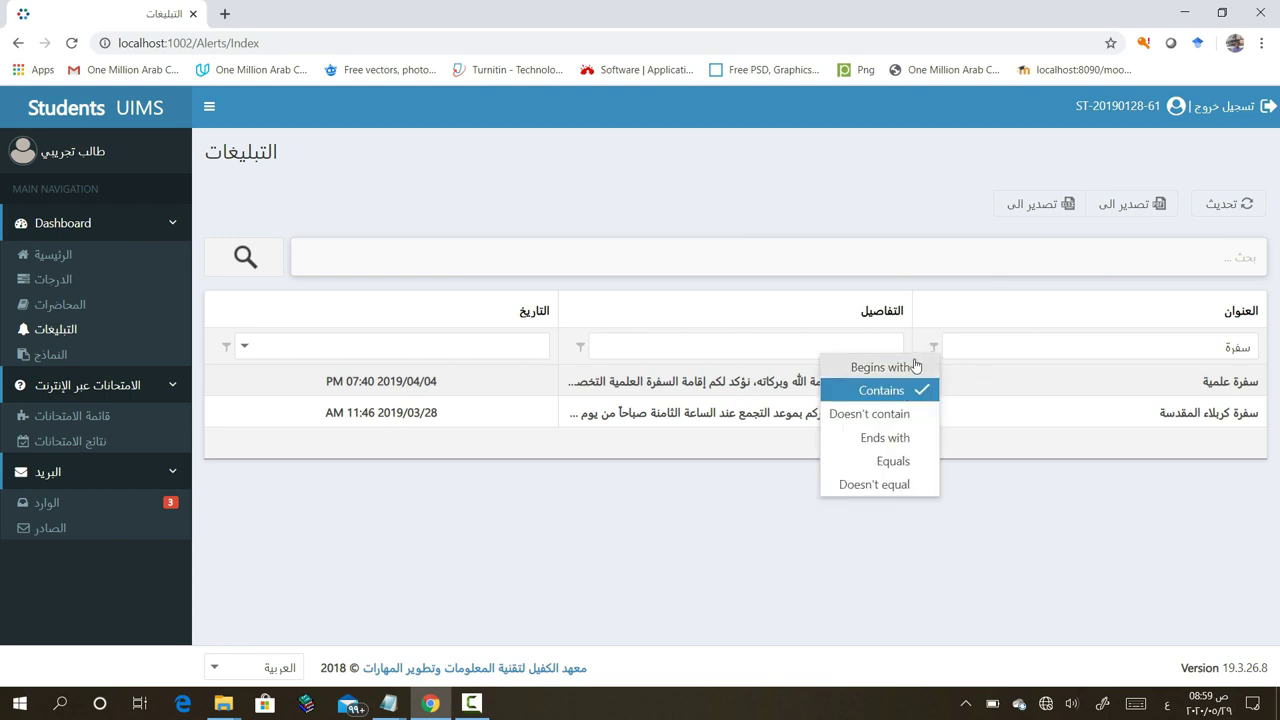
{"action": "left_click", "coordinate": [913, 368]}
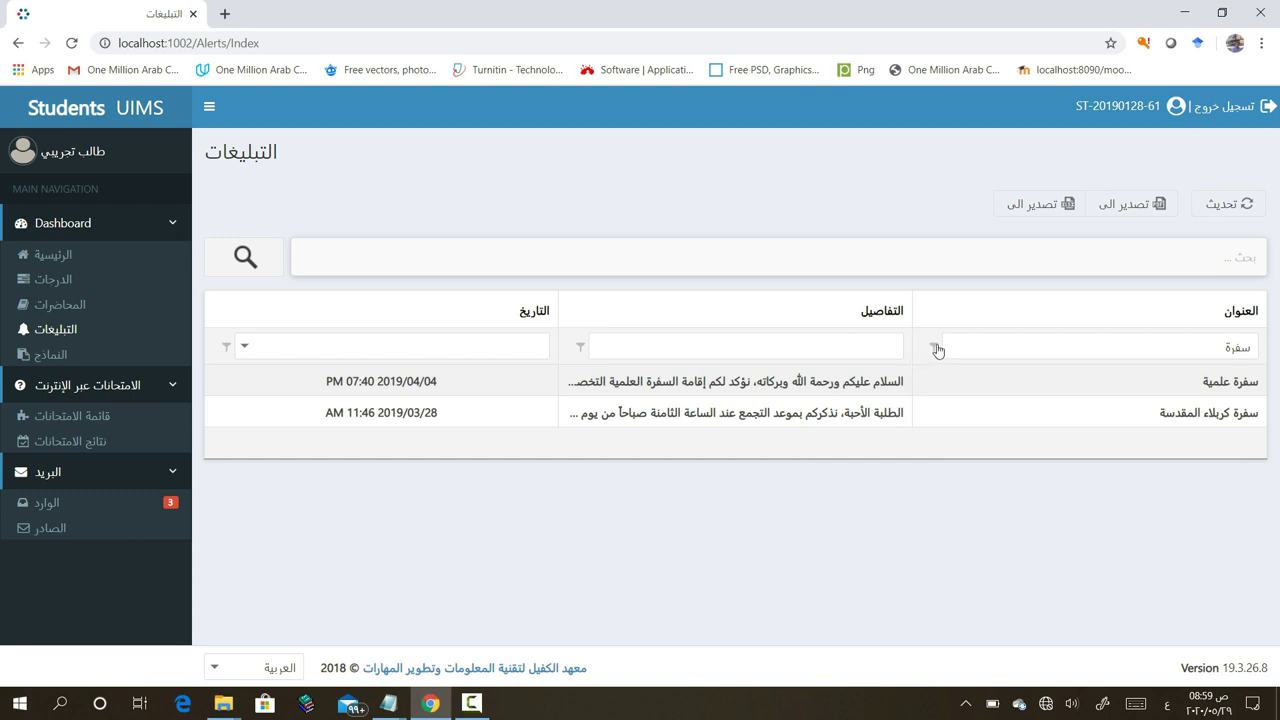
Step: Set the title filter's condition back to Contains and clear its text to restore the full list
{"action": "left_click", "coordinate": [935, 348]}
{"action": "left_click", "coordinate": [901, 394]}
{"action": "left_click", "coordinate": [970, 346]}
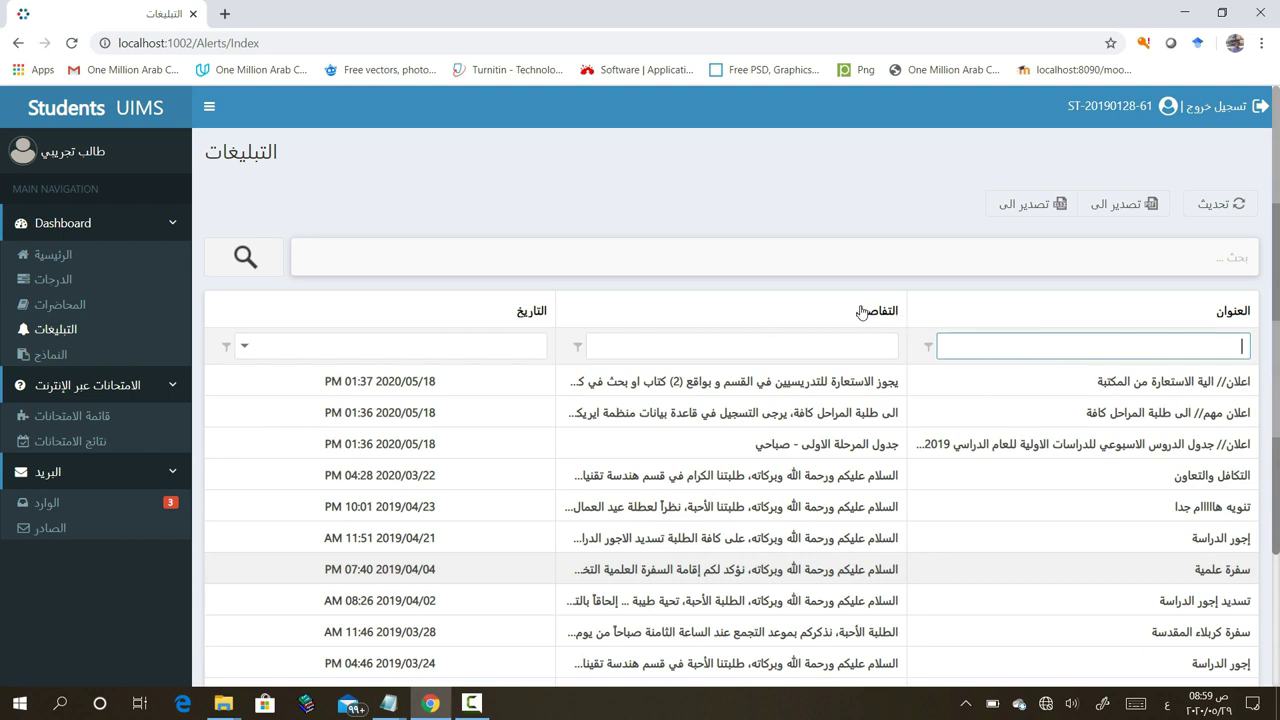
{"action": "left_click", "coordinate": [852, 346]}
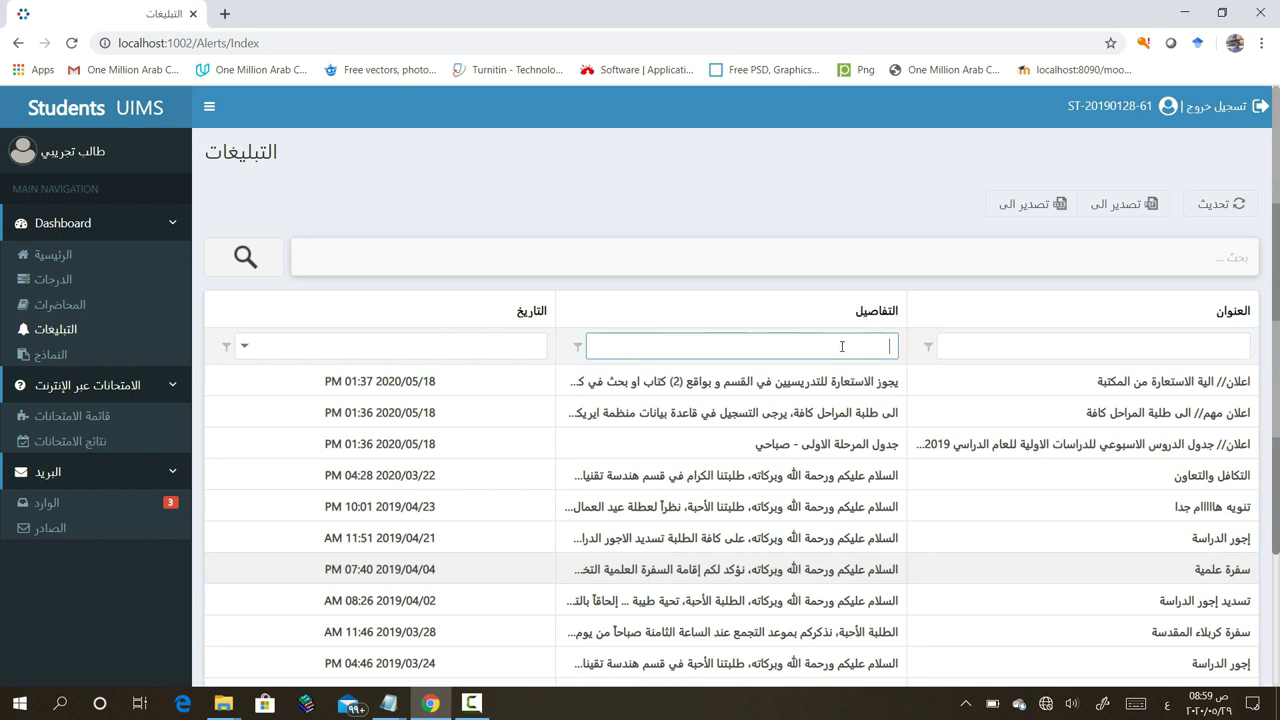
{"action": "left_click", "coordinate": [512, 346]}
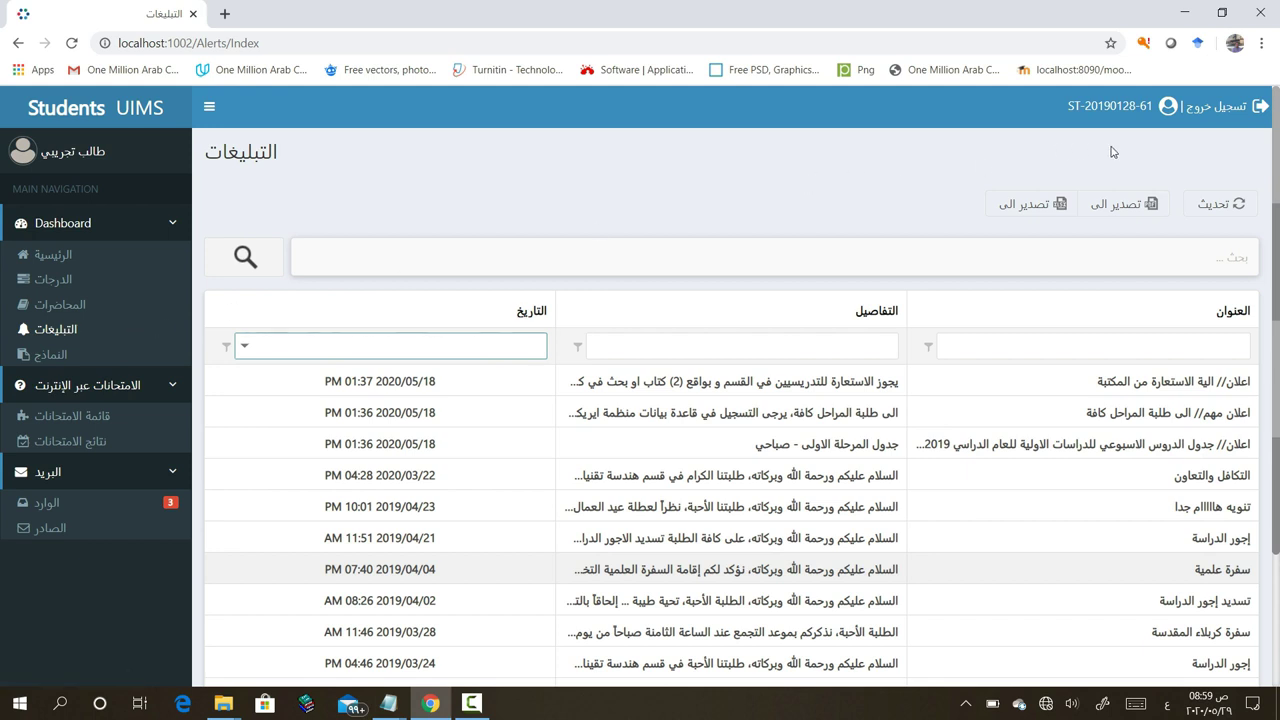
Step: Log out of the student account
{"action": "left_click", "coordinate": [1215, 107]}
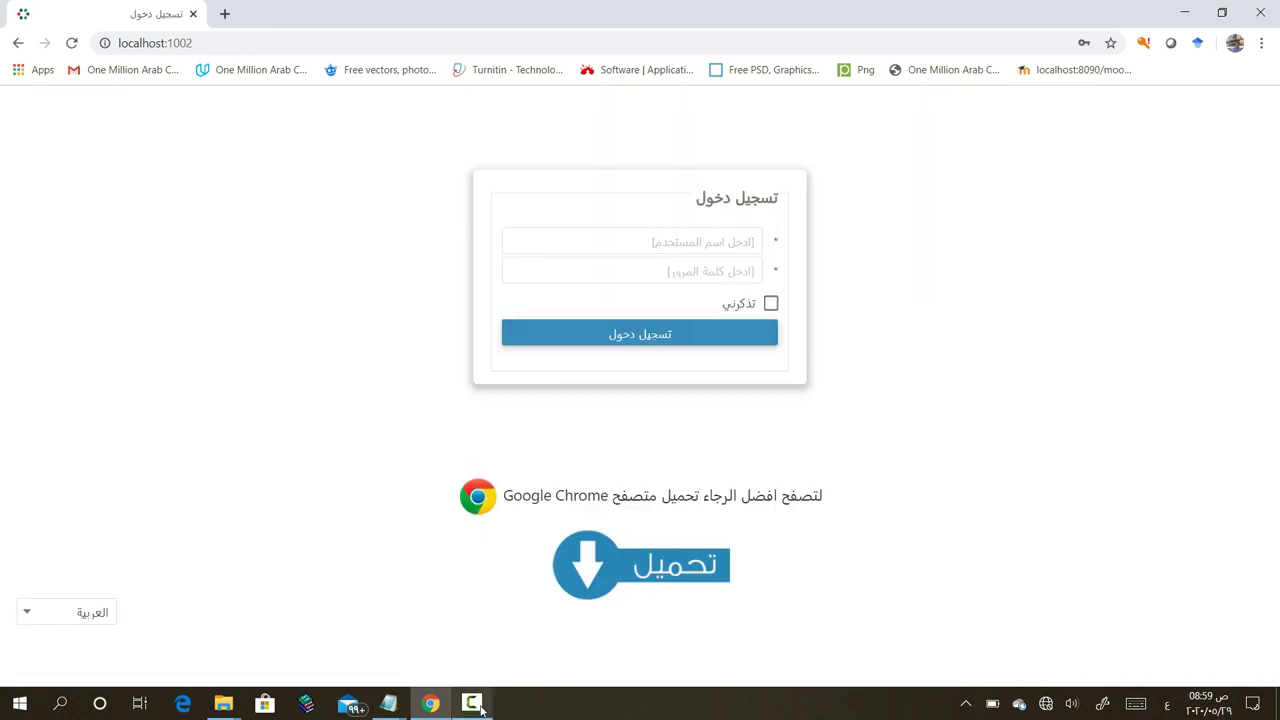
{"action": "mouse_move", "coordinate": [472, 708]}
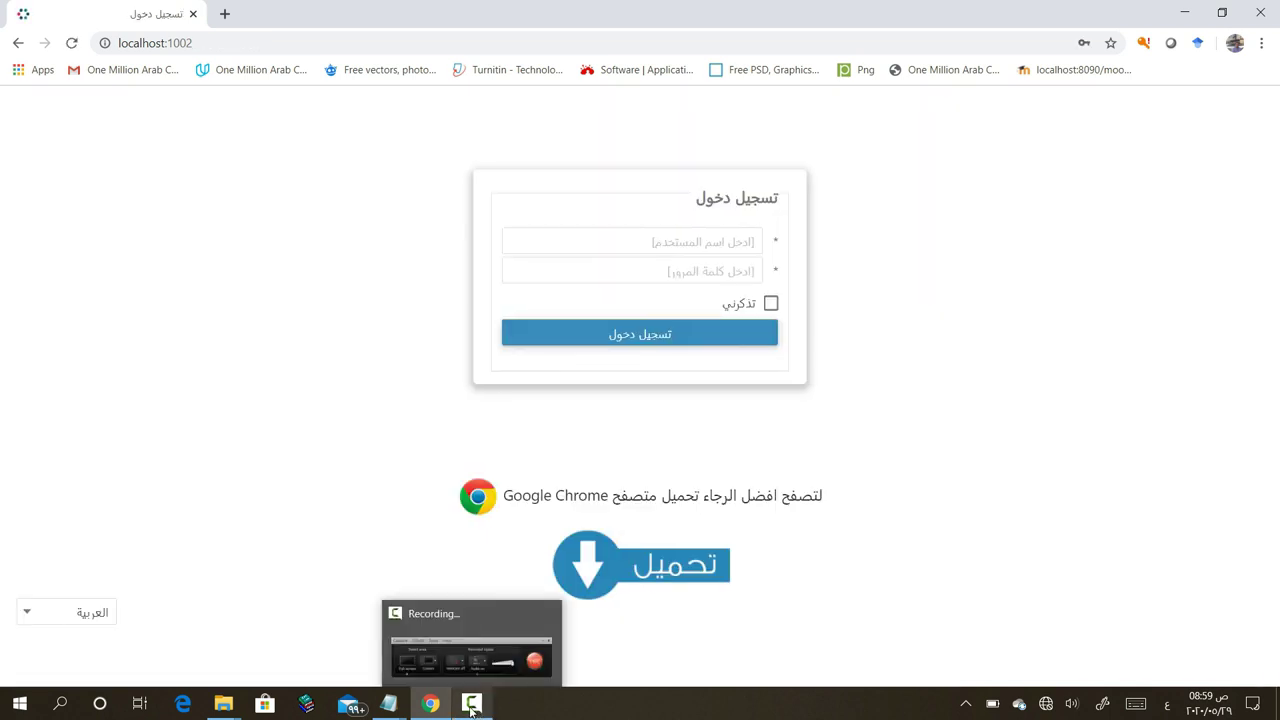
{"action": "left_click", "coordinate": [472, 706]}
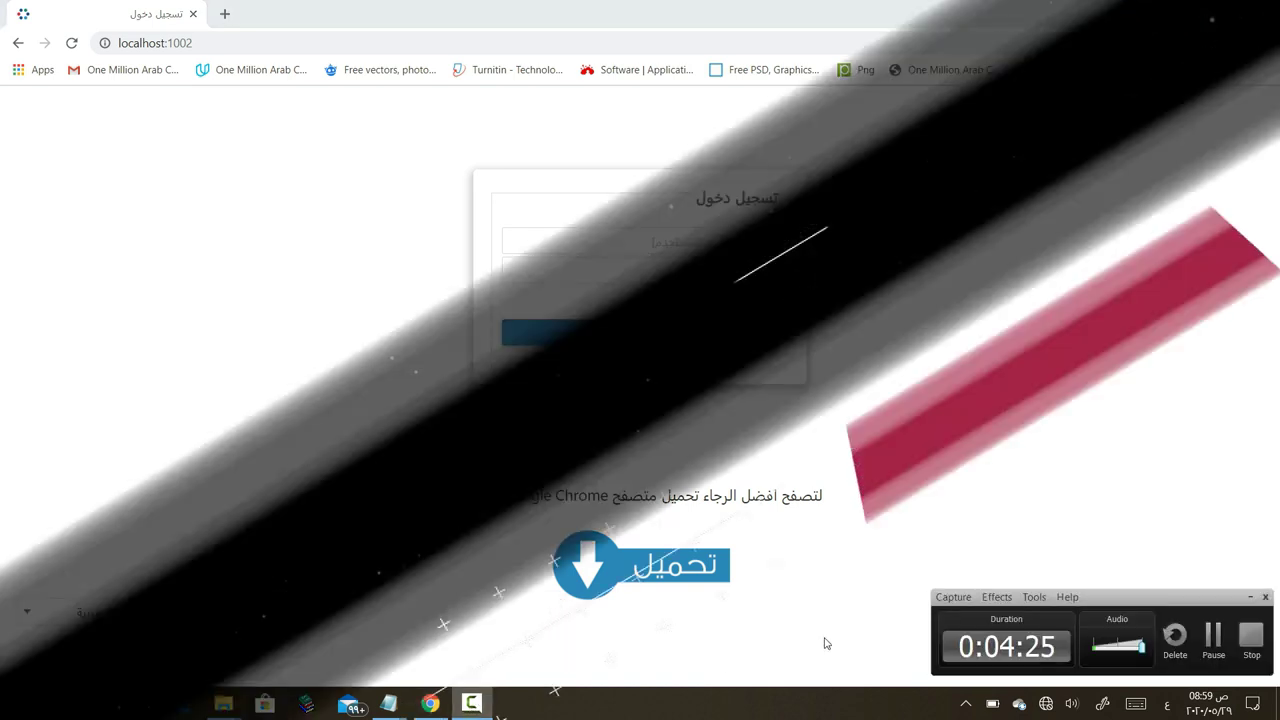